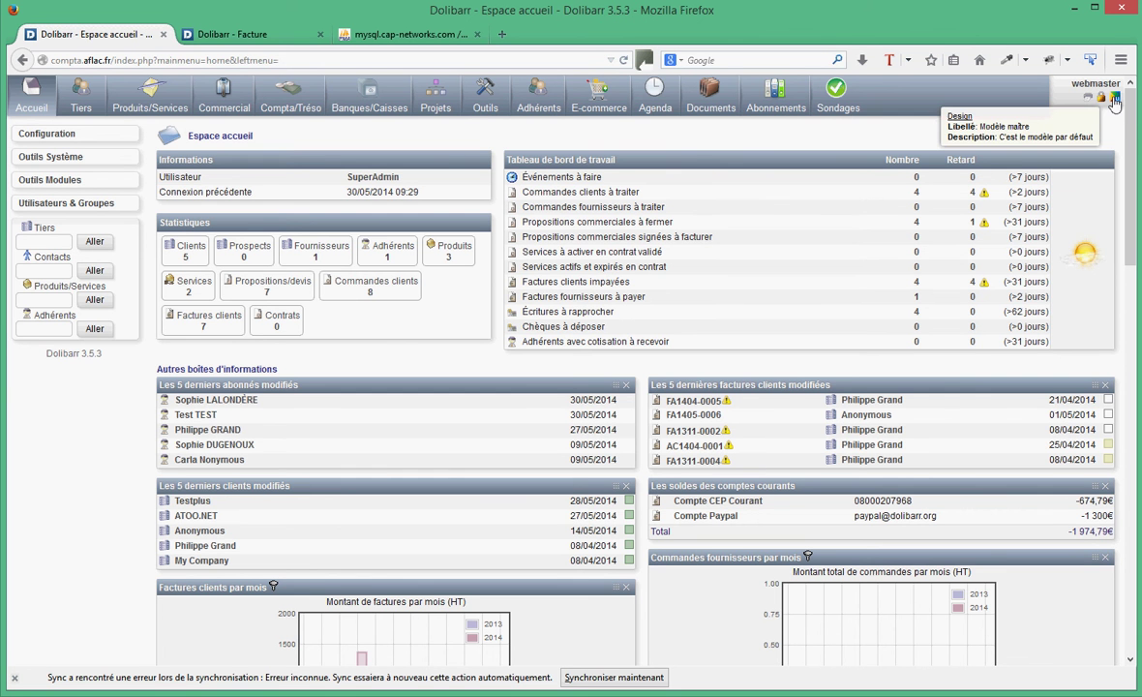
# Step: Open the design selection dialog, review the available models, and confirm "Modèle maître"
pyautogui.click(1116, 103)
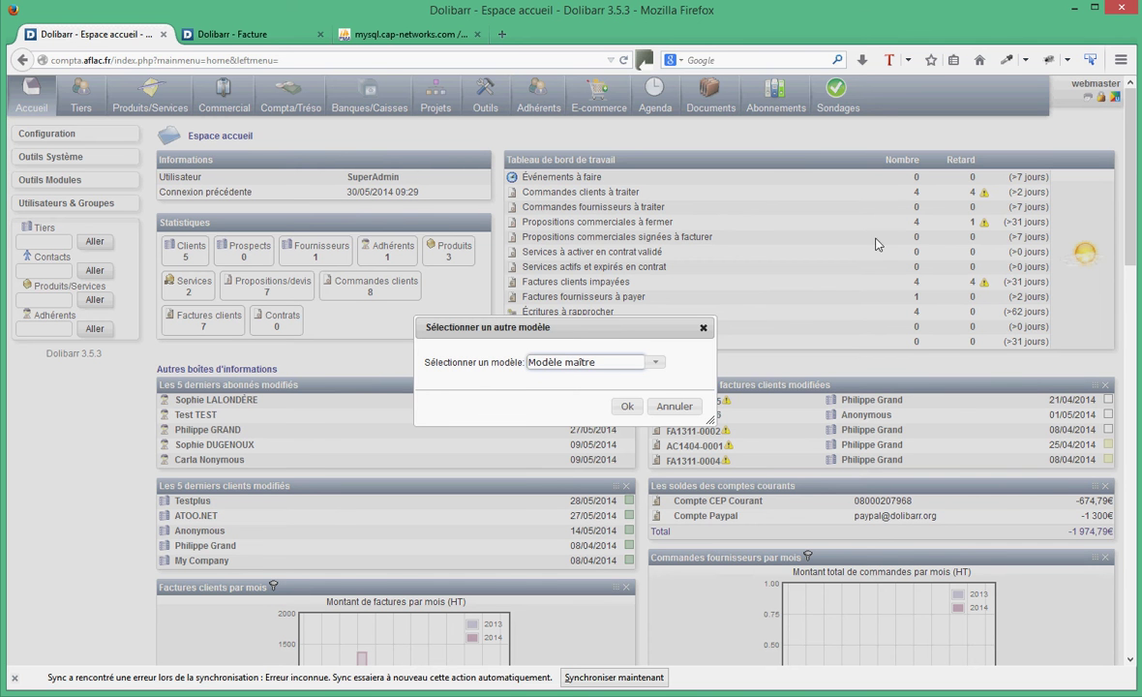
pyautogui.click(655, 364)
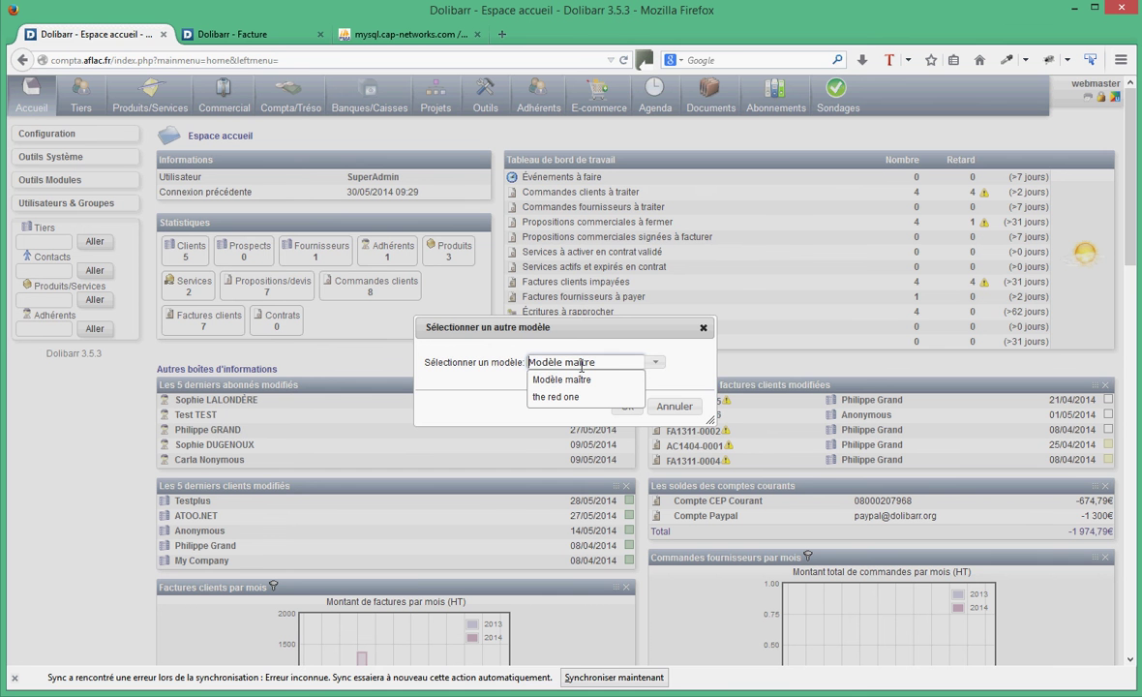
pyautogui.moveTo(597, 362); pyautogui.dragTo(589, 363)
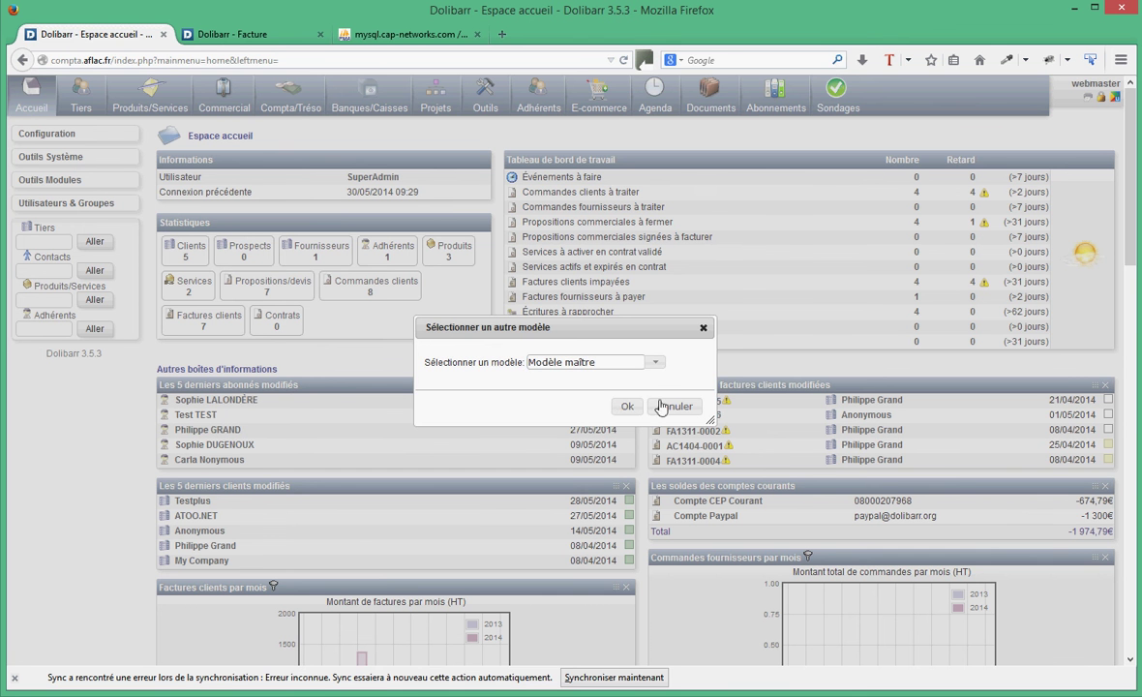
pyautogui.click(627, 406)
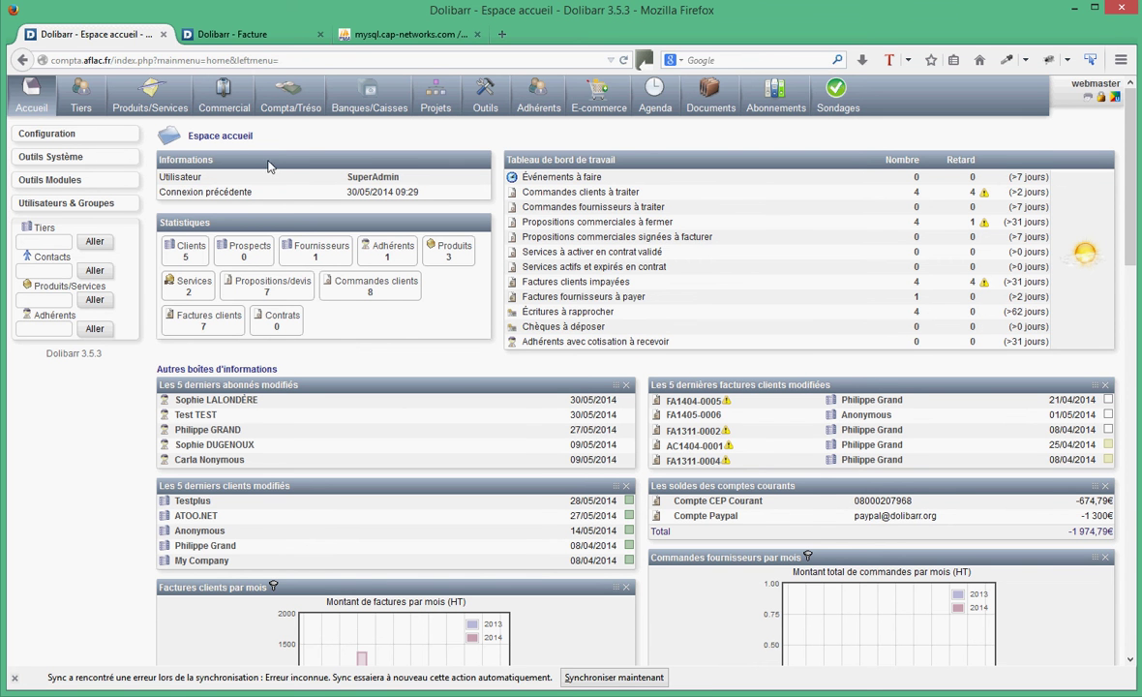
# Step: Open the "Modes de paiements" dictionary in the configuration and check the code, label, type and state of the LCR entry
pyautogui.click(55, 138)
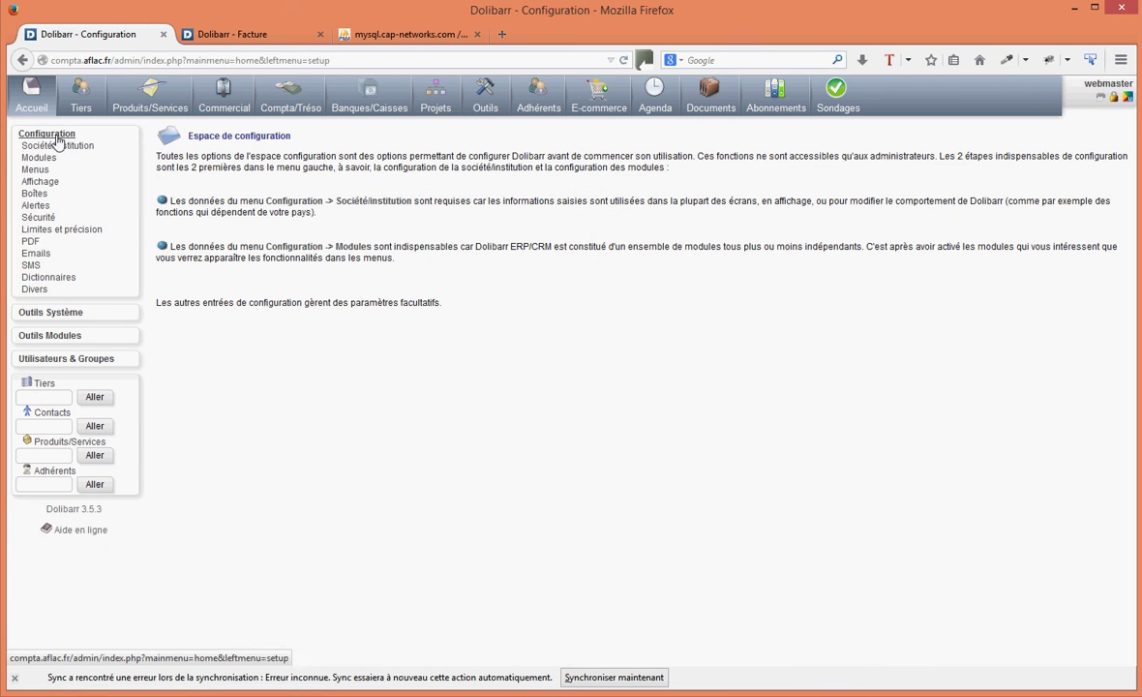
pyautogui.click(51, 278)
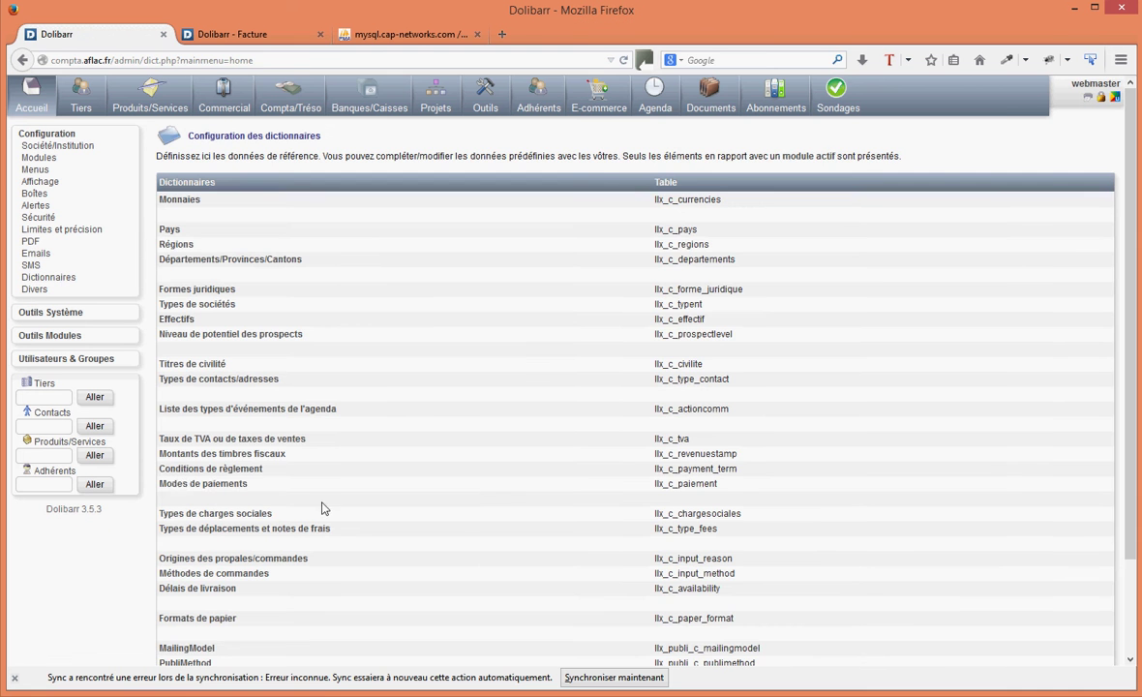
pyautogui.click(200, 486)
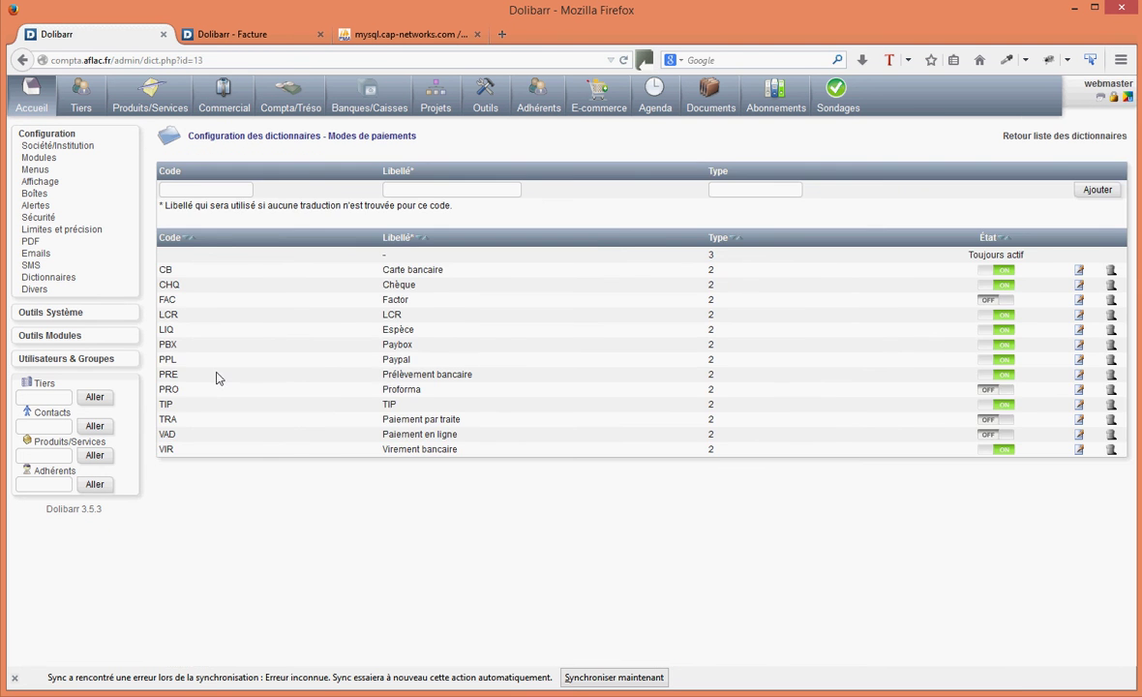
pyautogui.moveTo(163, 314); pyautogui.dragTo(1017, 320)
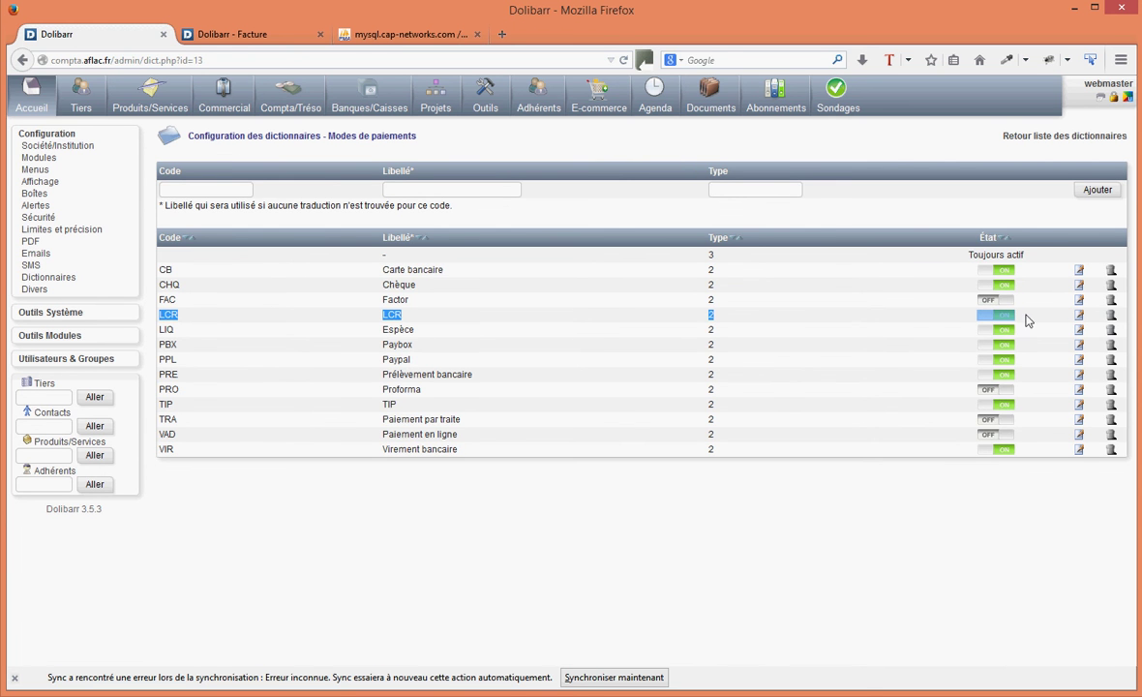
pyautogui.click(792, 315)
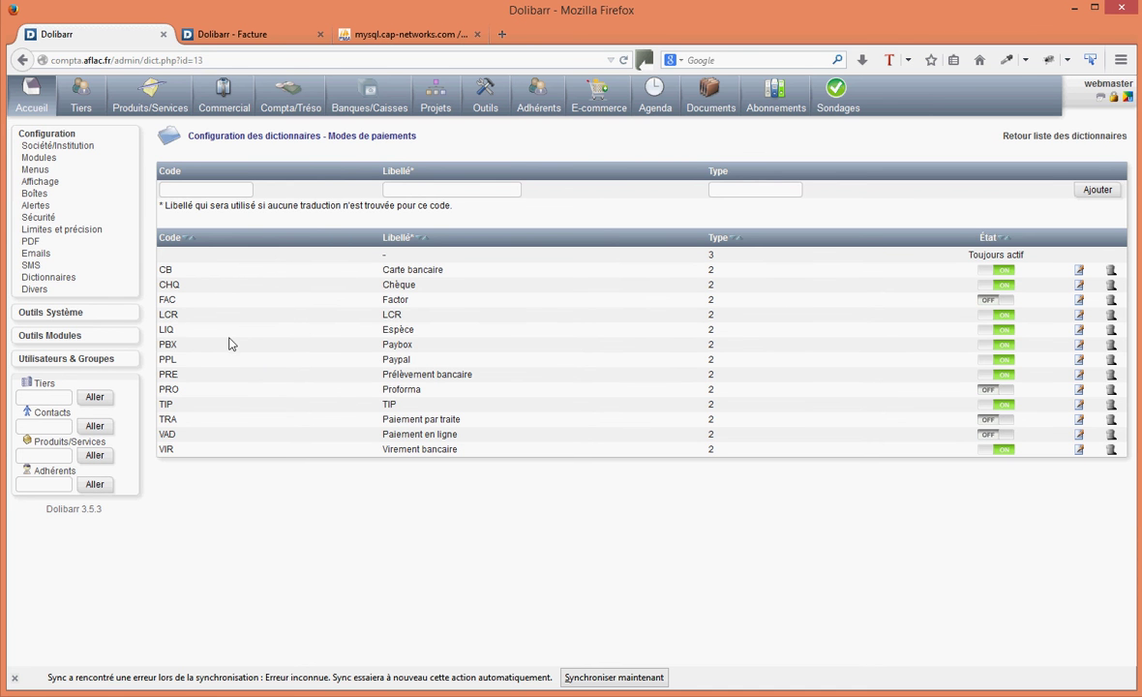
pyautogui.click(205, 189)
# Step: From the draft invoice, open its customer's record and check the bank account assigned under "Numéro compte", returning to the customer view
pyautogui.click(242, 37)
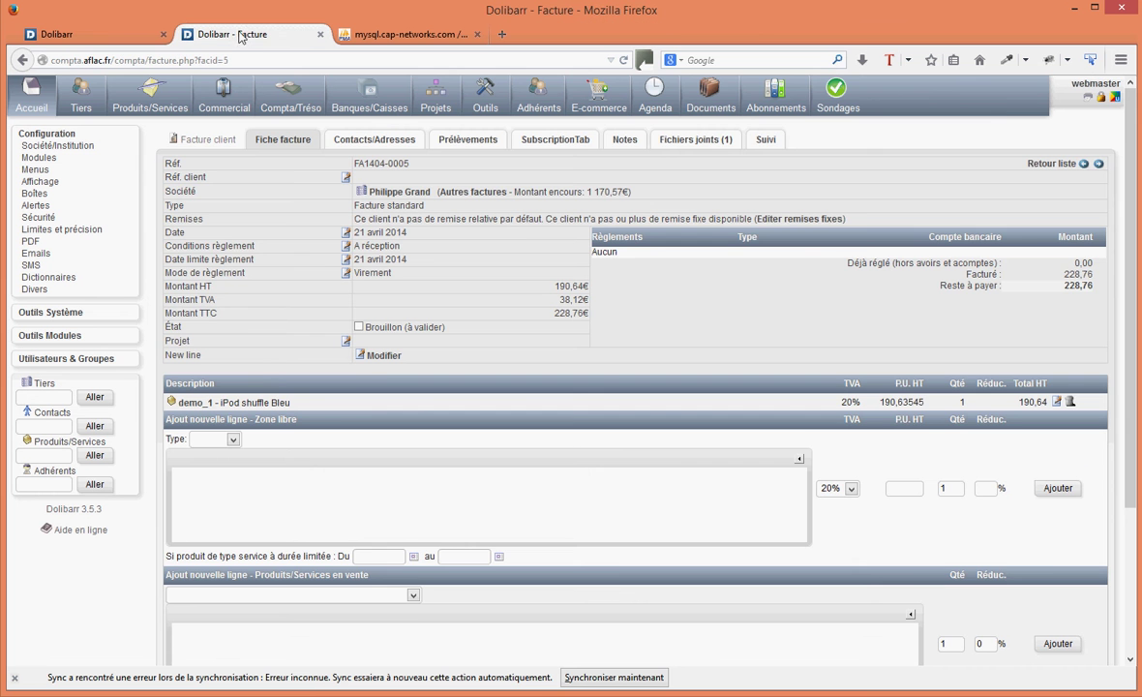
pyautogui.click(395, 193)
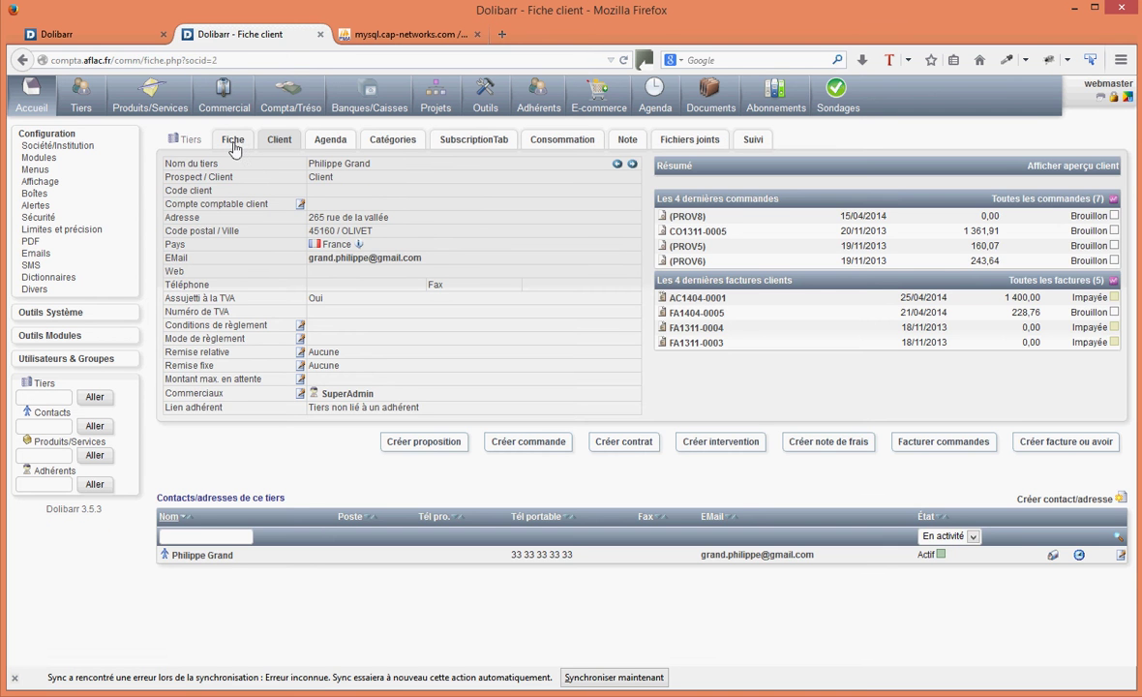
pyautogui.click(233, 142)
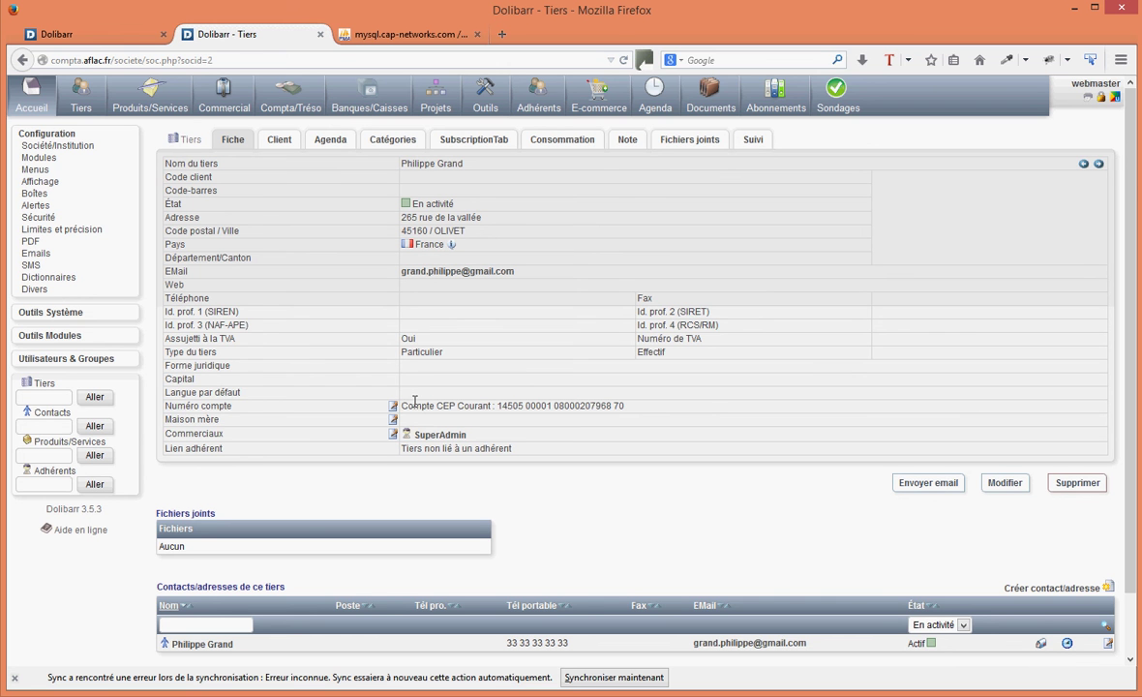
pyautogui.moveTo(414, 402); pyautogui.dragTo(643, 423)
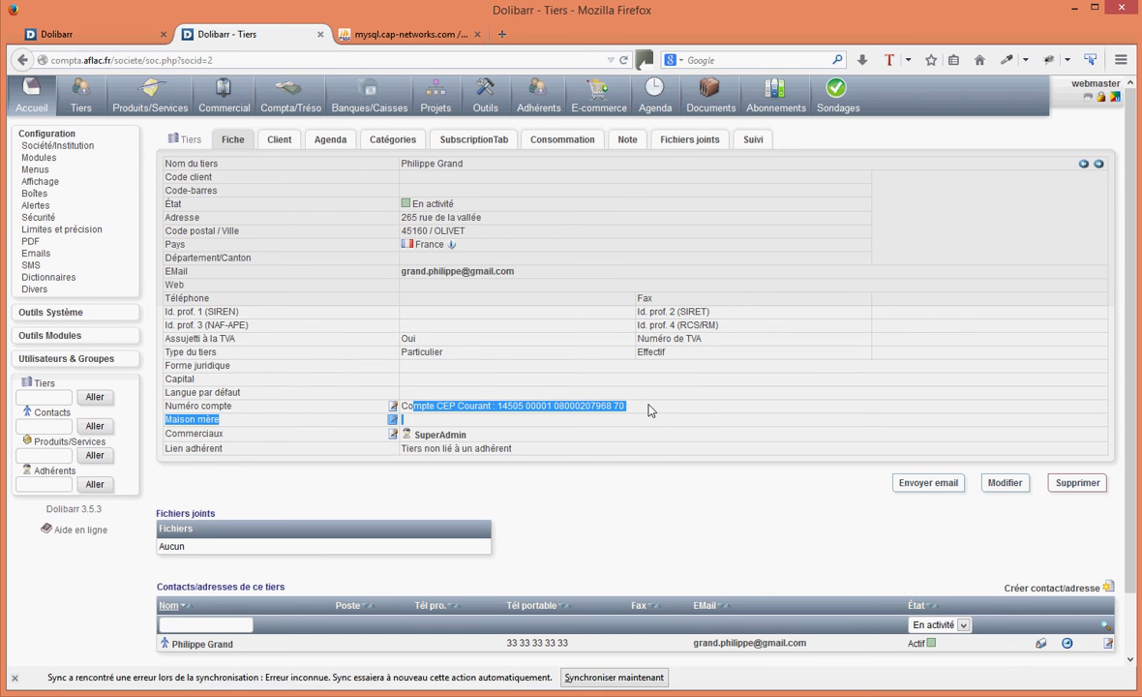
pyautogui.click(649, 410)
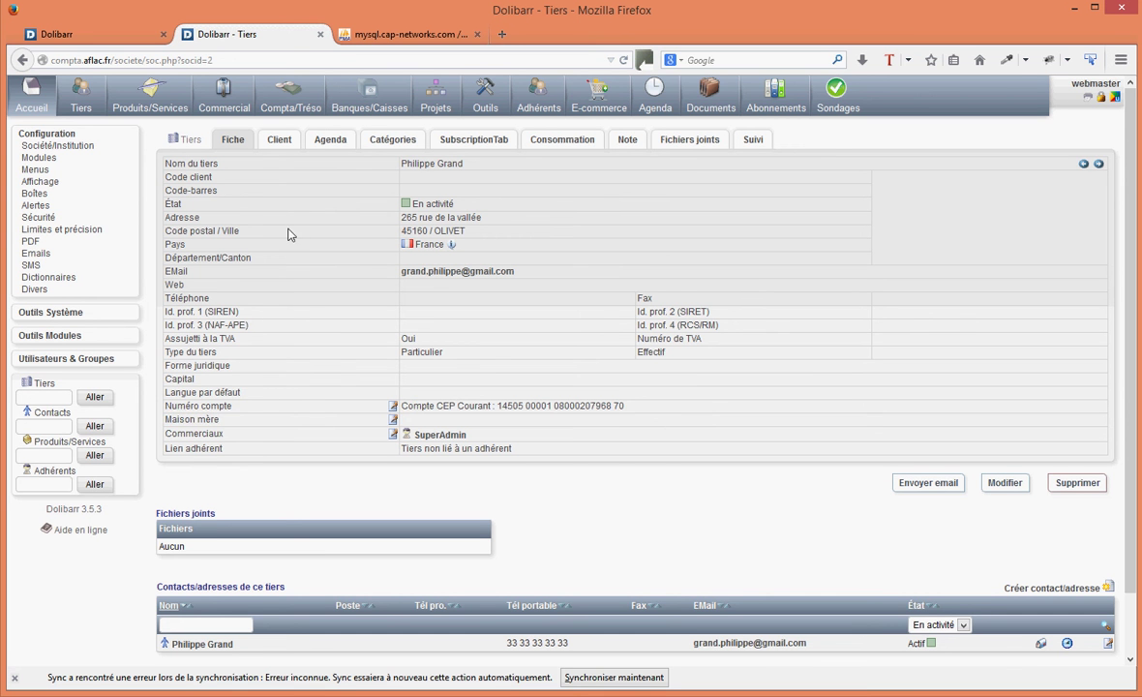
pyautogui.click(280, 142)
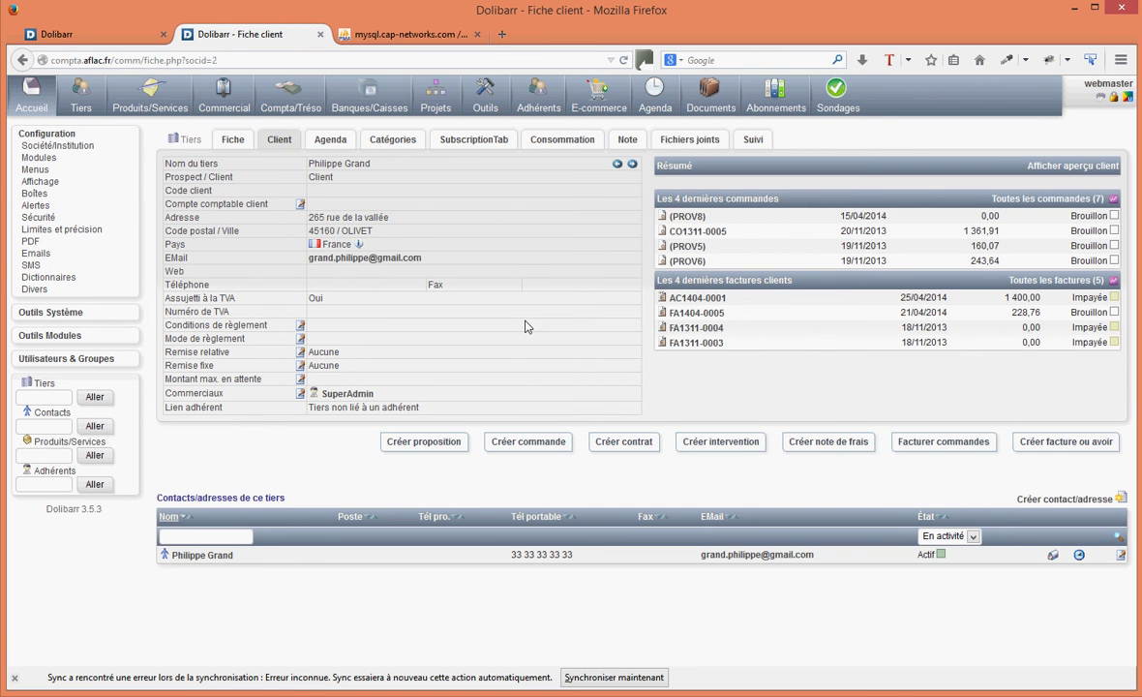
# Step: Reopen the customer's draft invoice dated 21/04/2014 and set its payment mode to LCR
pyautogui.click(694, 316)
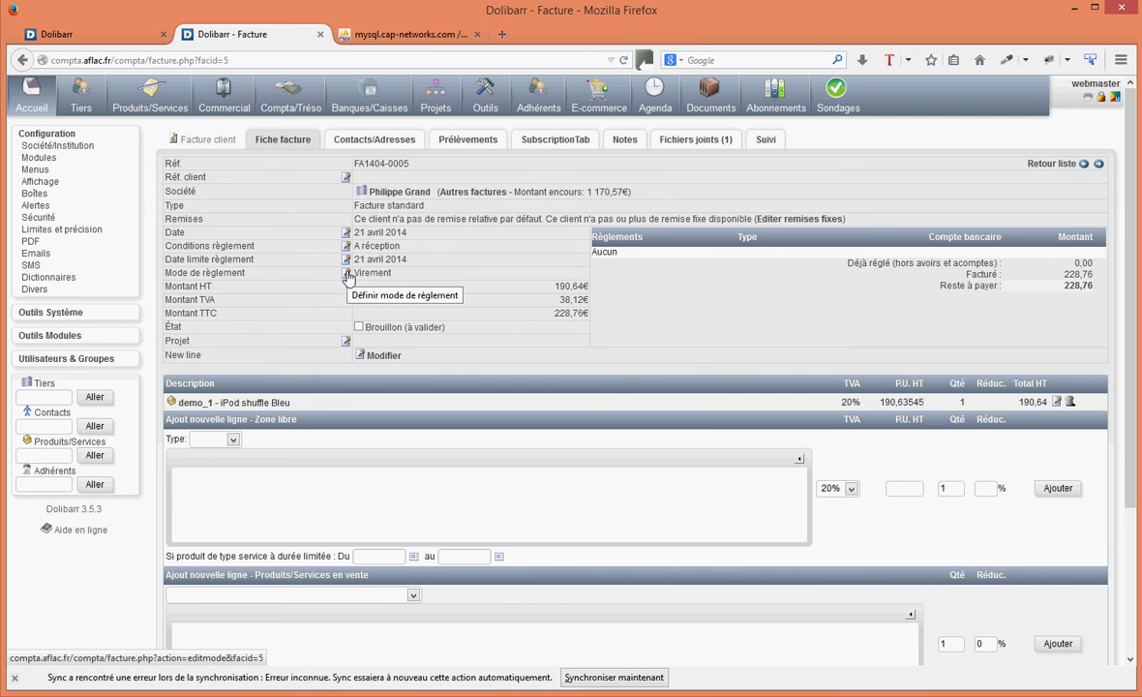
pyautogui.click(346, 274)
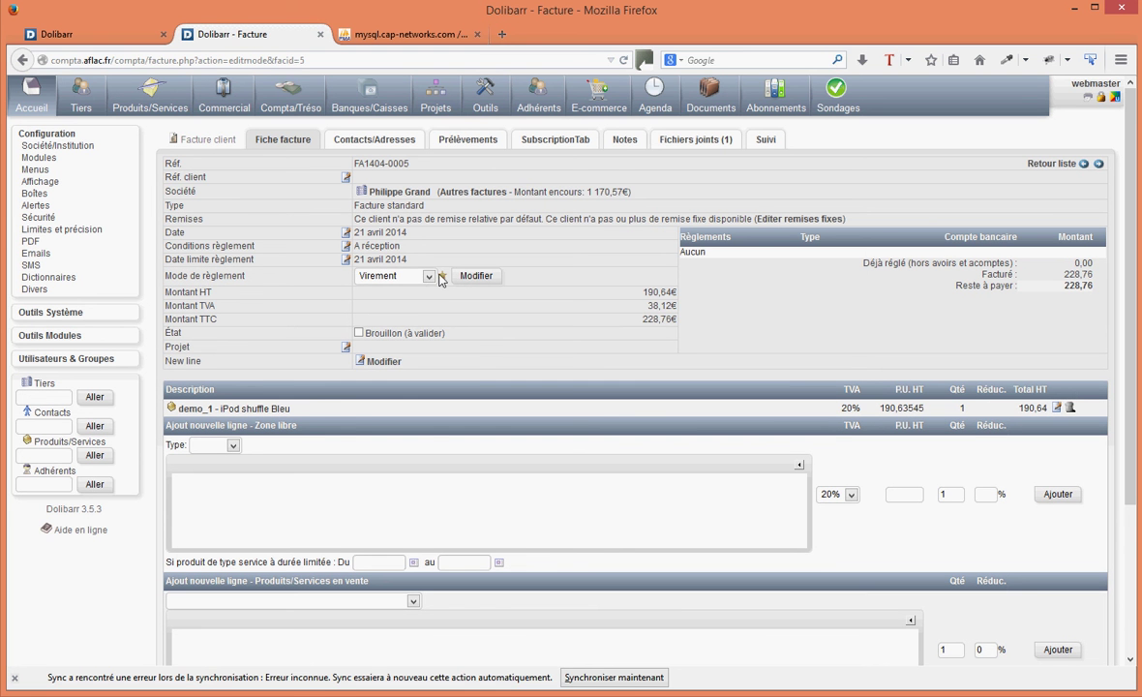
pyautogui.click(428, 278)
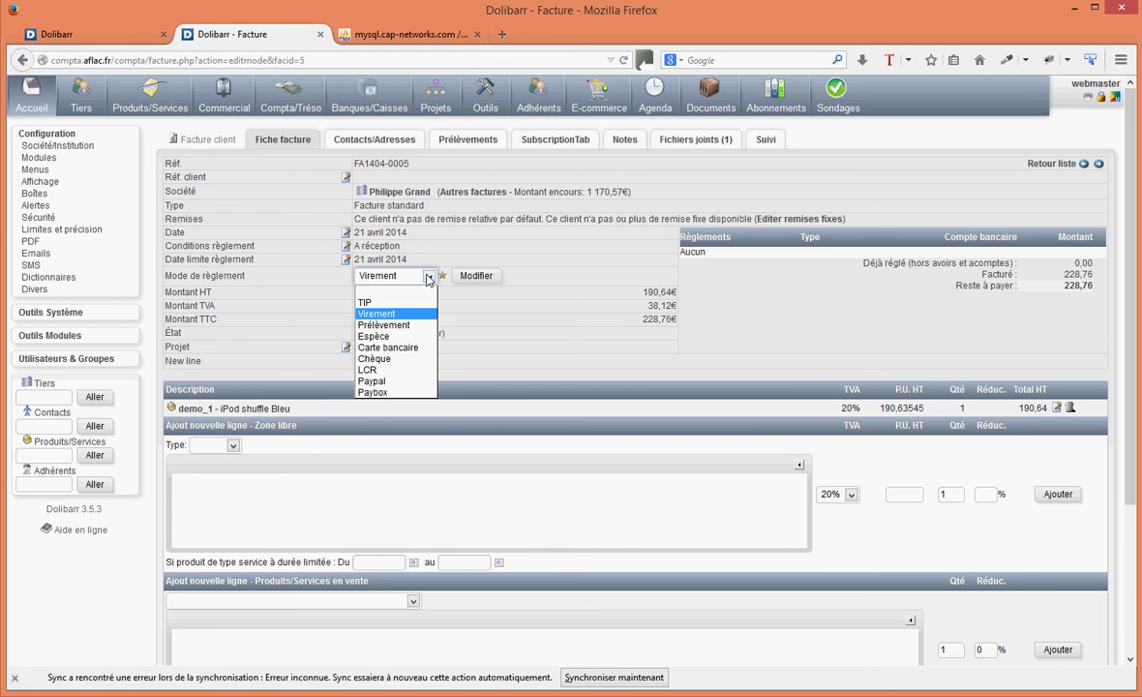
pyautogui.click(388, 371)
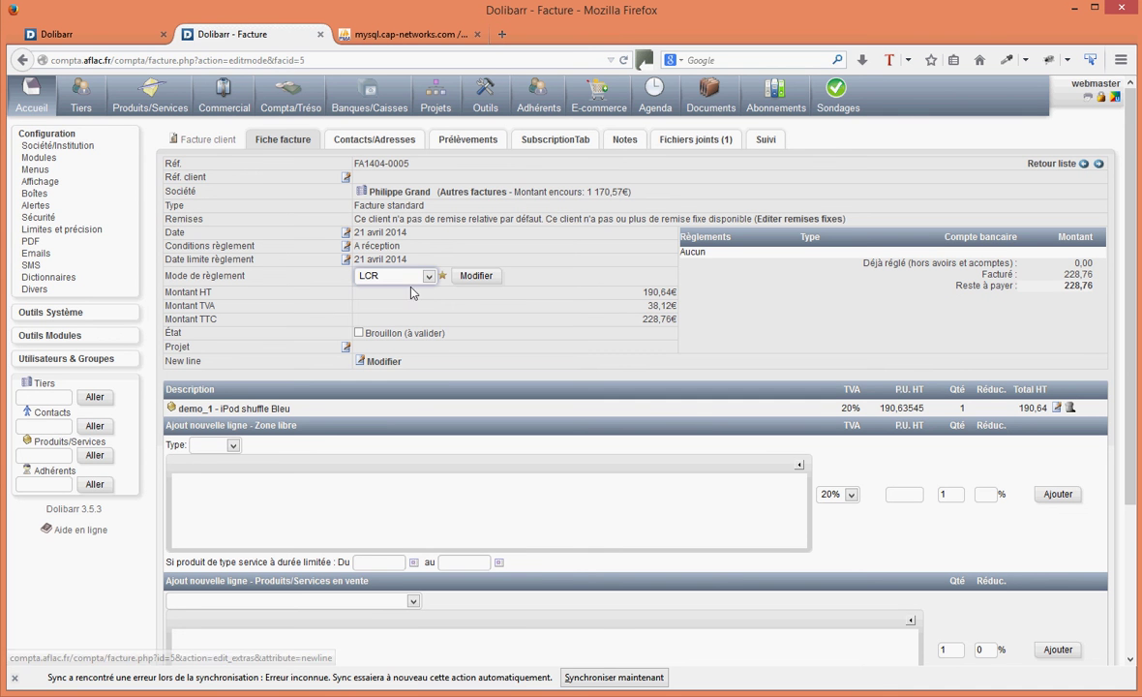
pyautogui.click(476, 276)
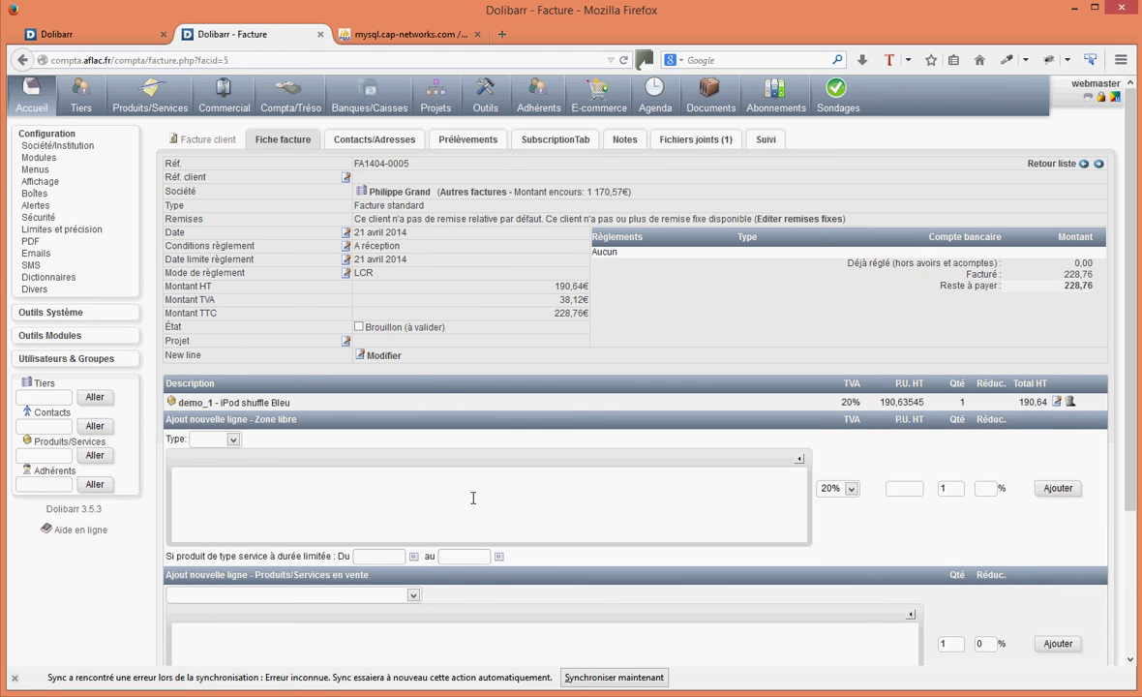
# Step: Validate the draft invoice under its existing reference
pyautogui.scroll(-3, 473, 498)
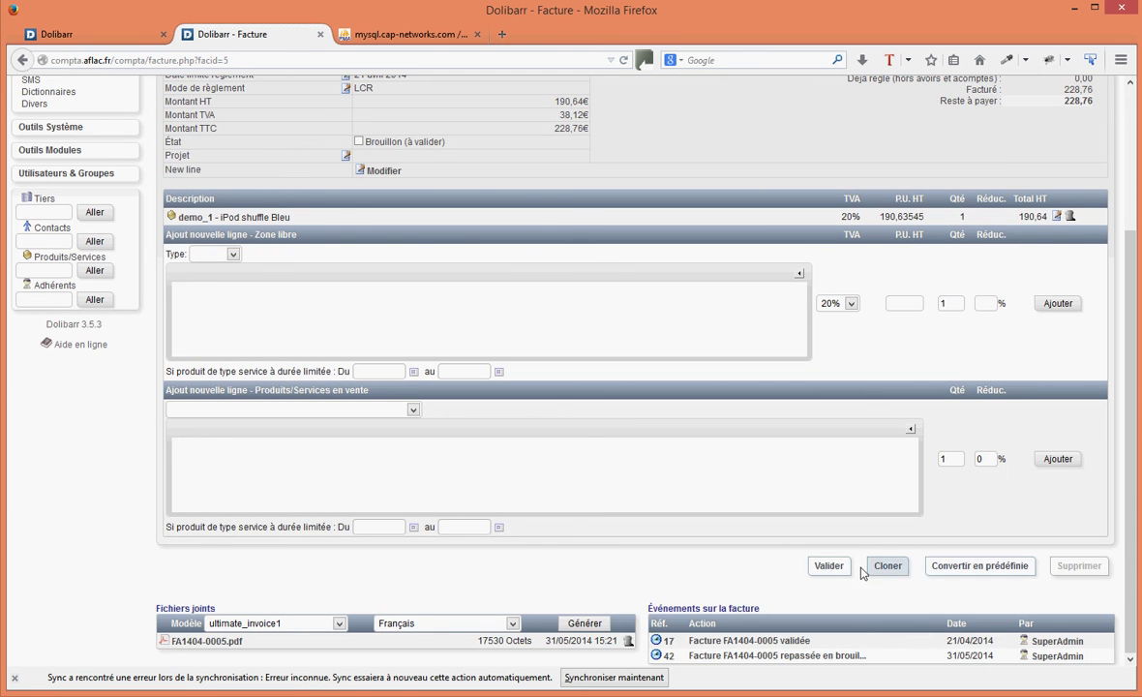
pyautogui.click(828, 566)
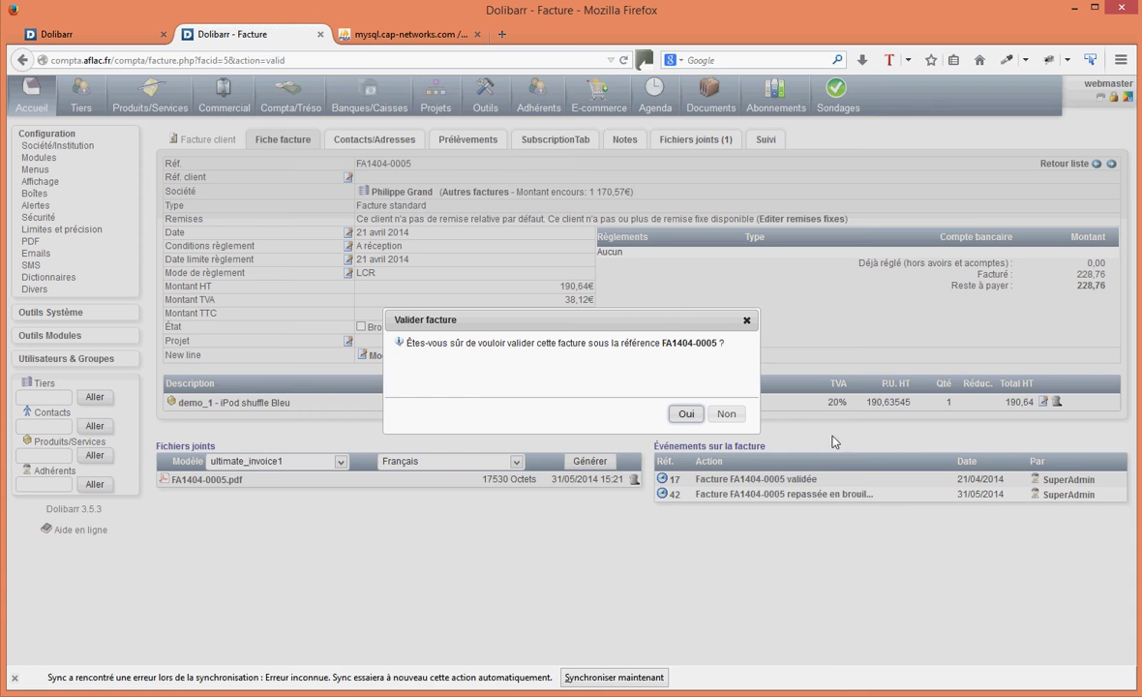
pyautogui.click(685, 413)
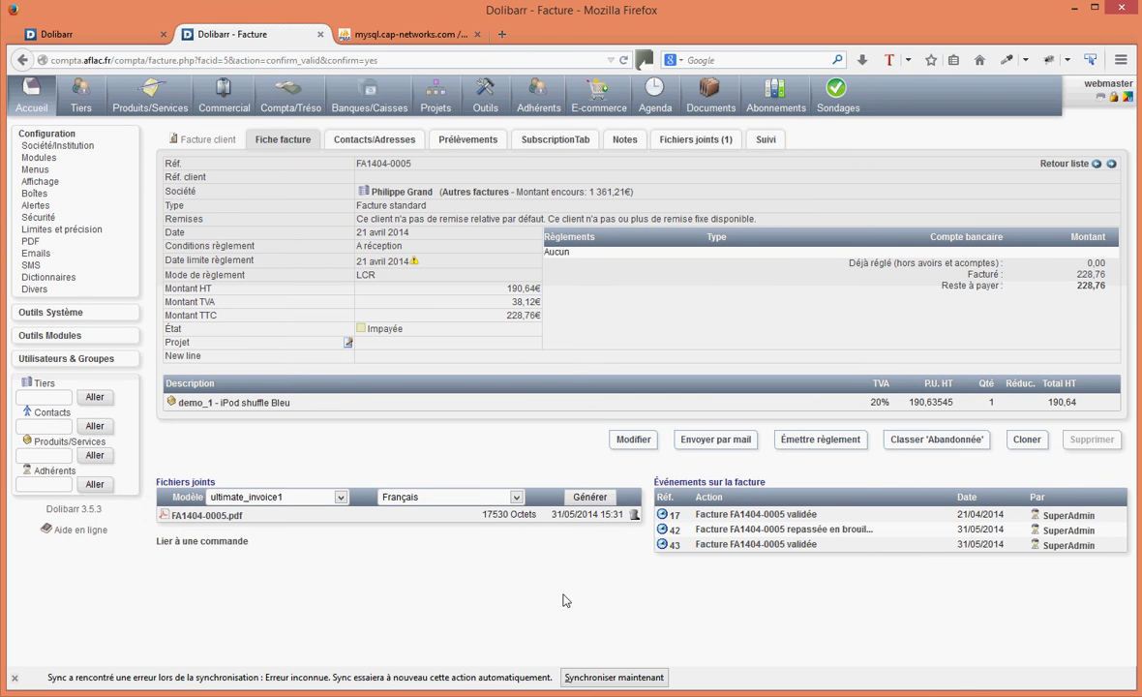
# Step: Open the validated invoice's attached PDF in SumatraPDF and move the viewer window so the whole page width shows
pyautogui.click(206, 515)
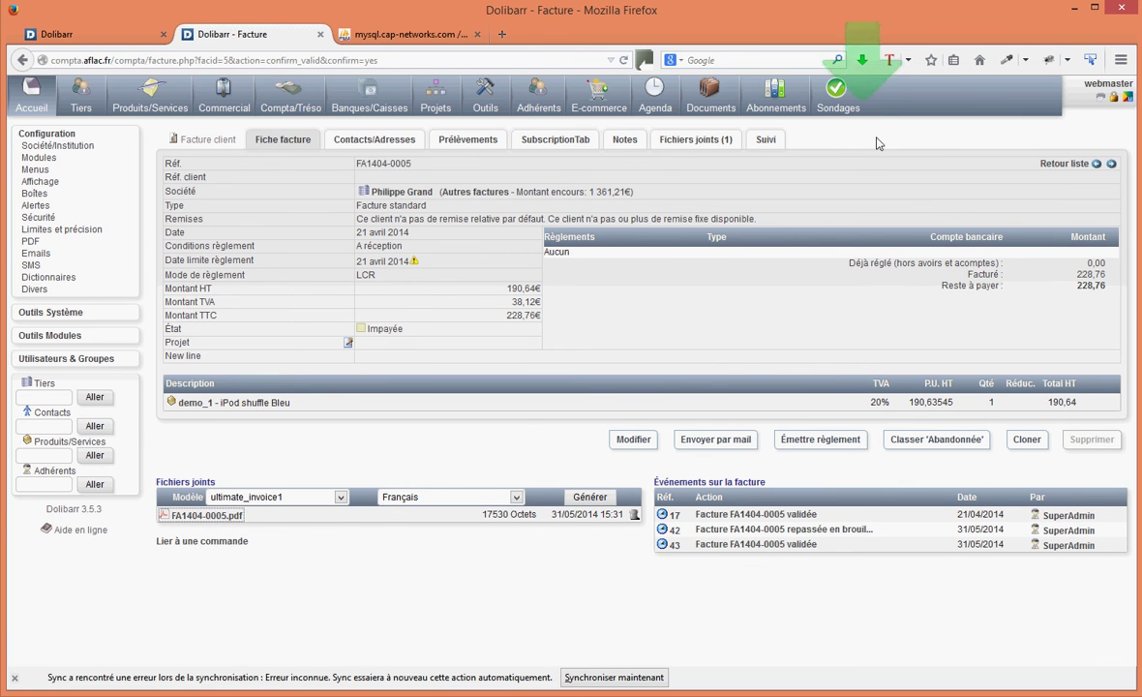
pyautogui.click(865, 63)
pyautogui.click(777, 97)
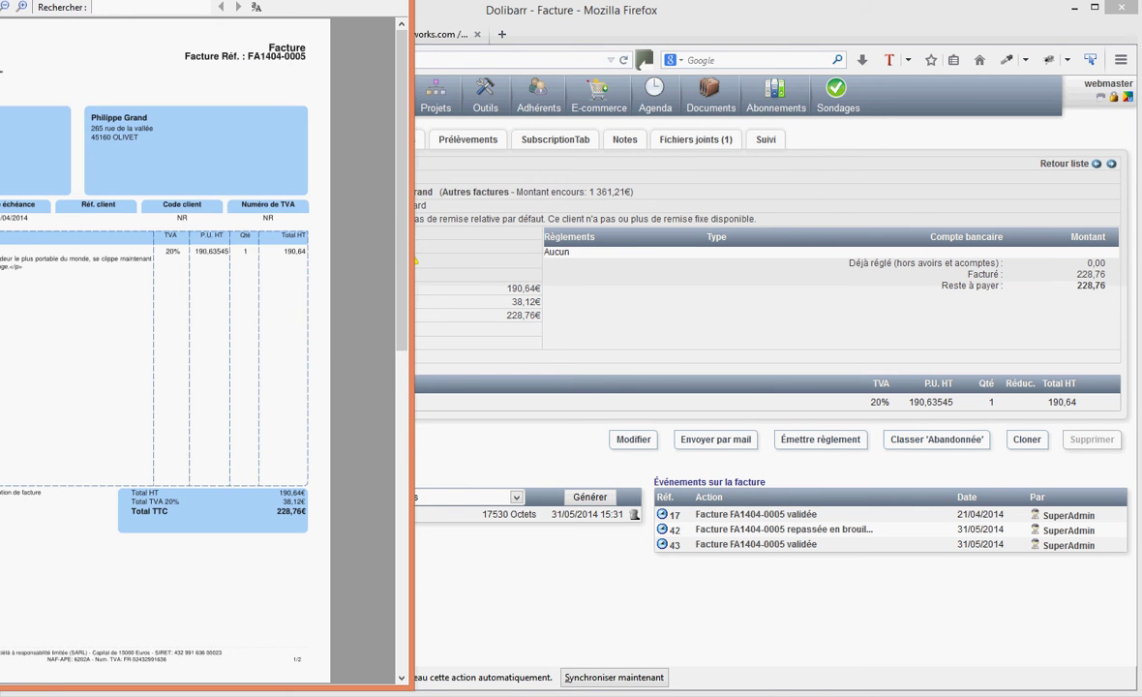
pyautogui.moveTo(248, 5); pyautogui.dragTo(668, 19)
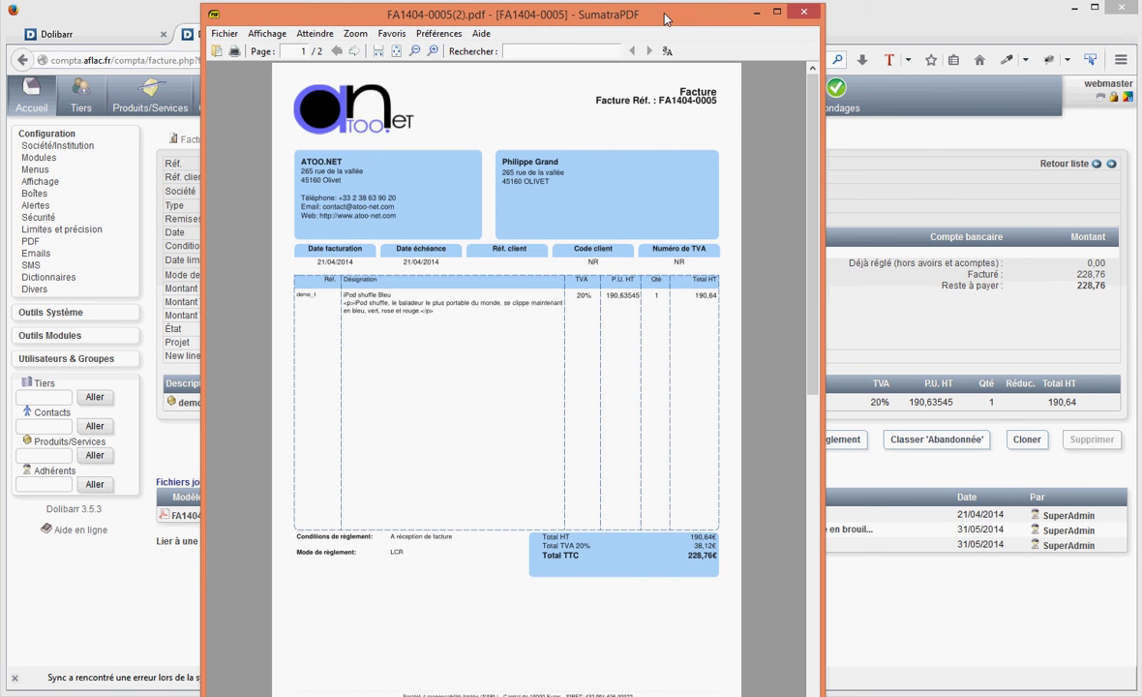
# Step: Examine the LCR slip on page 2 of the invoice PDF, including its amount, dates and bank details, and close the viewer
pyautogui.scroll(-8, 749, 354)
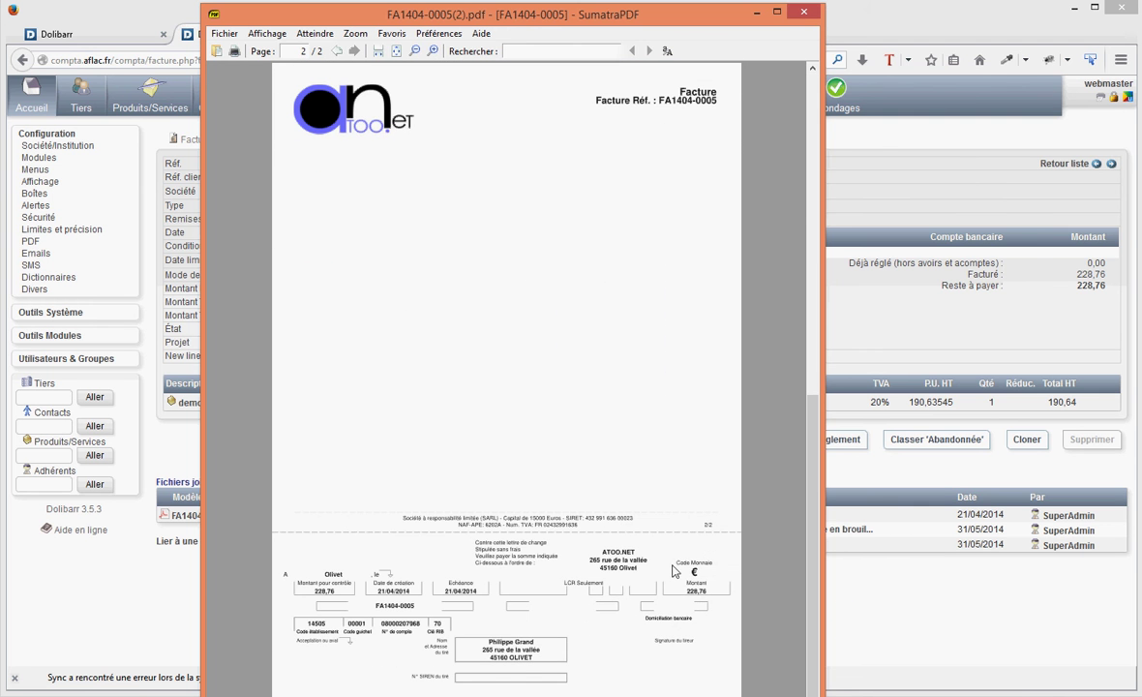
pyautogui.moveTo(699, 27); pyautogui.dragTo(700, 0)
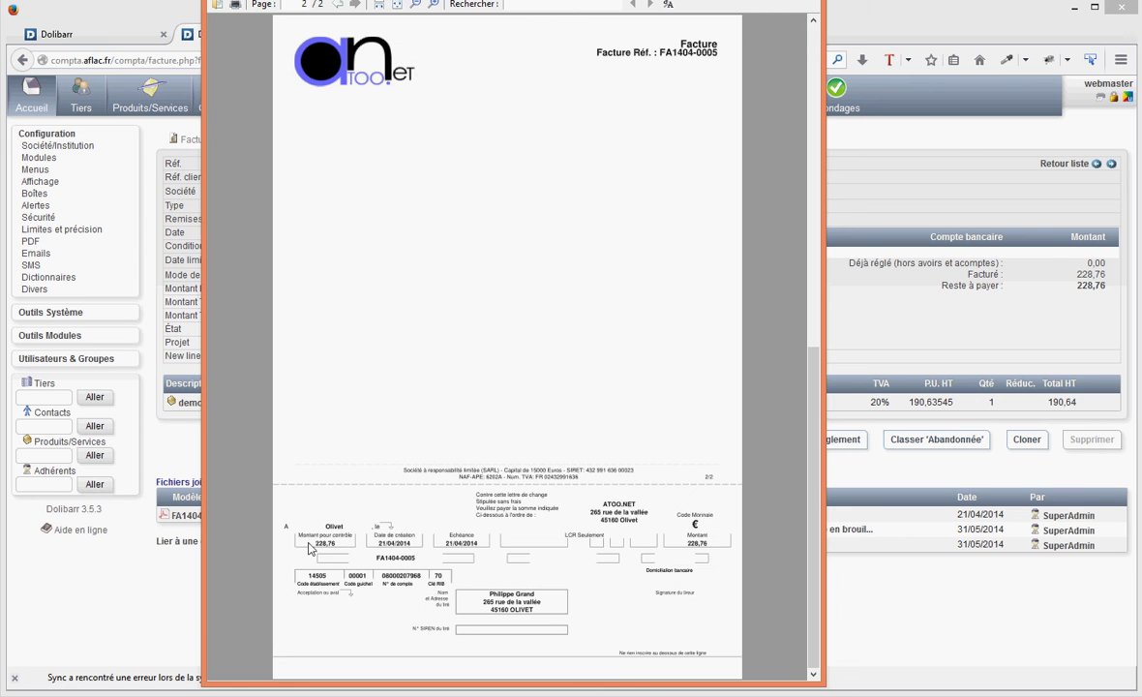
pyautogui.doubleClick(338, 539)
pyautogui.click(391, 544)
pyautogui.moveTo(814, 531); pyautogui.dragTo(744, 619)
pyautogui.scroll(10, 749, 480)
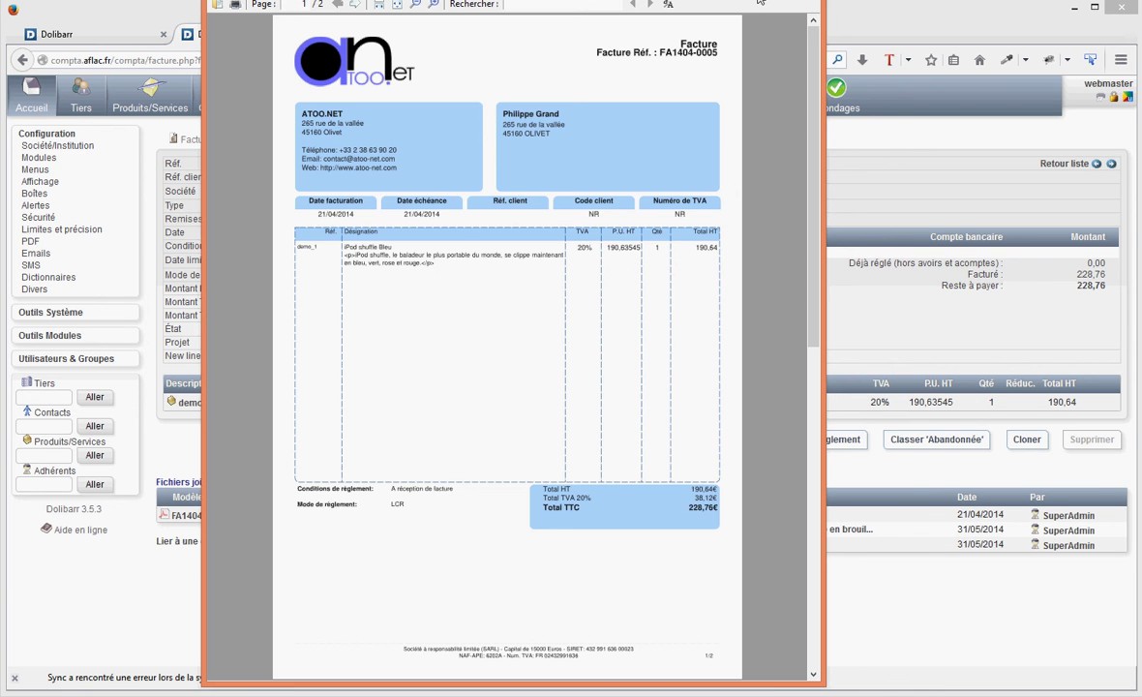
pyautogui.hotkey('alt', 'F4')
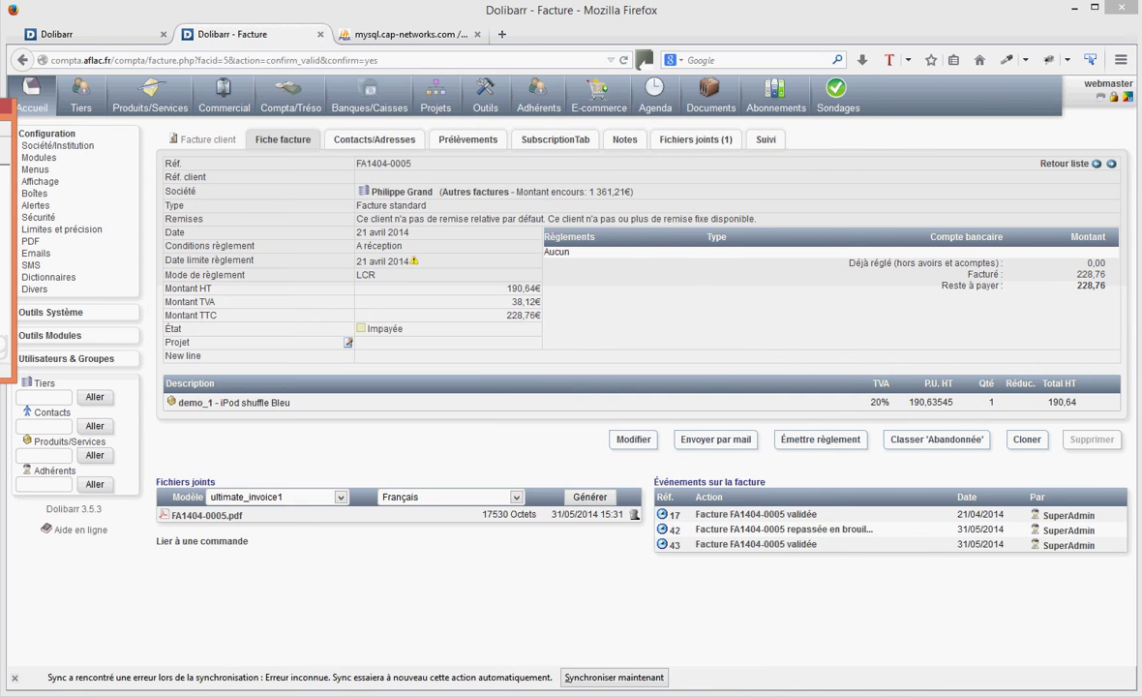